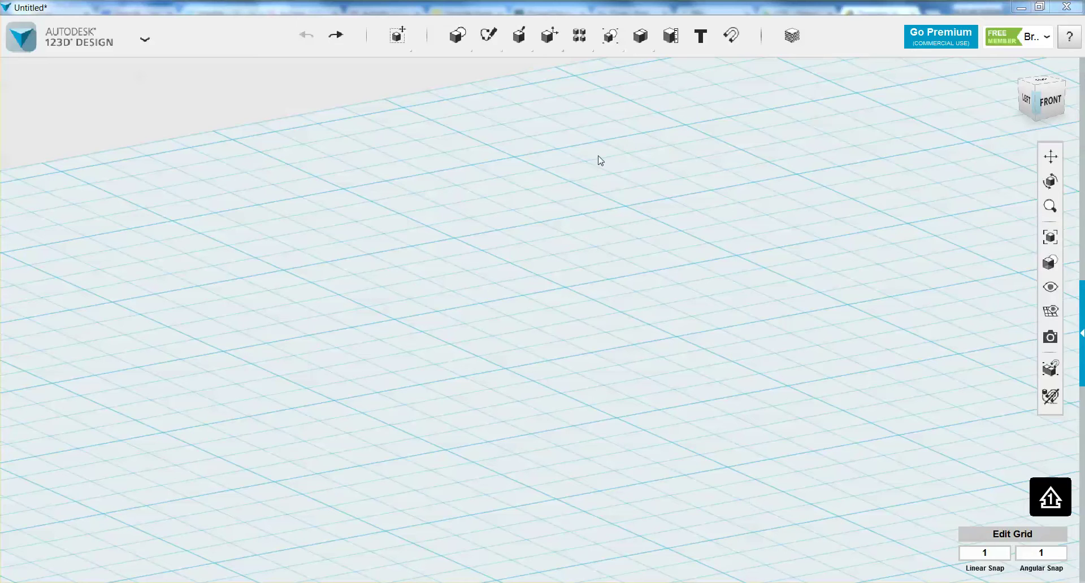
# Place a box, then a sphere, then a cone left to right on the grid, then select the box.
pyautogui.moveTo(464, 39)
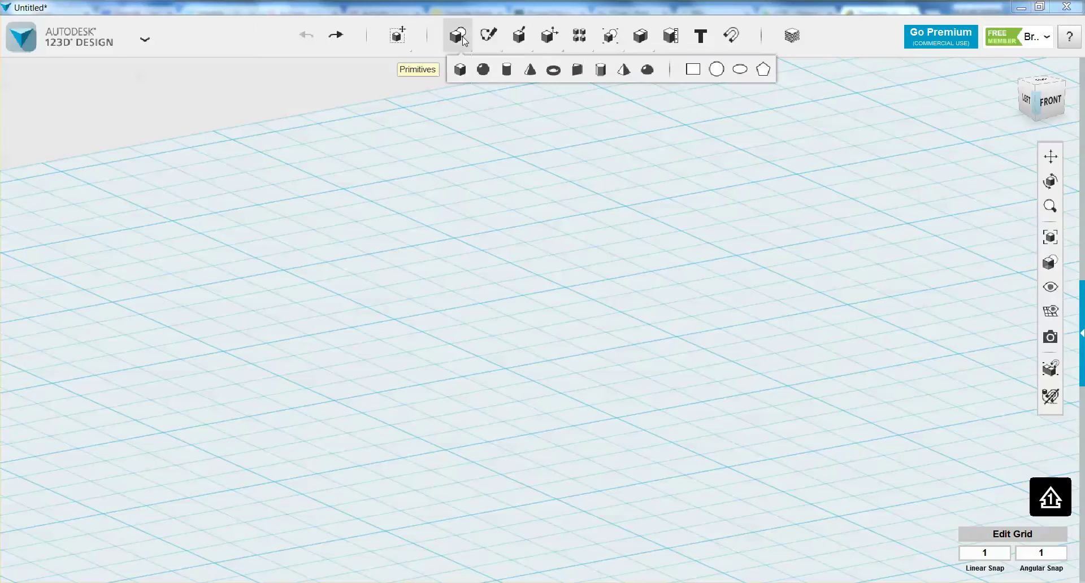
pyautogui.click(462, 69)
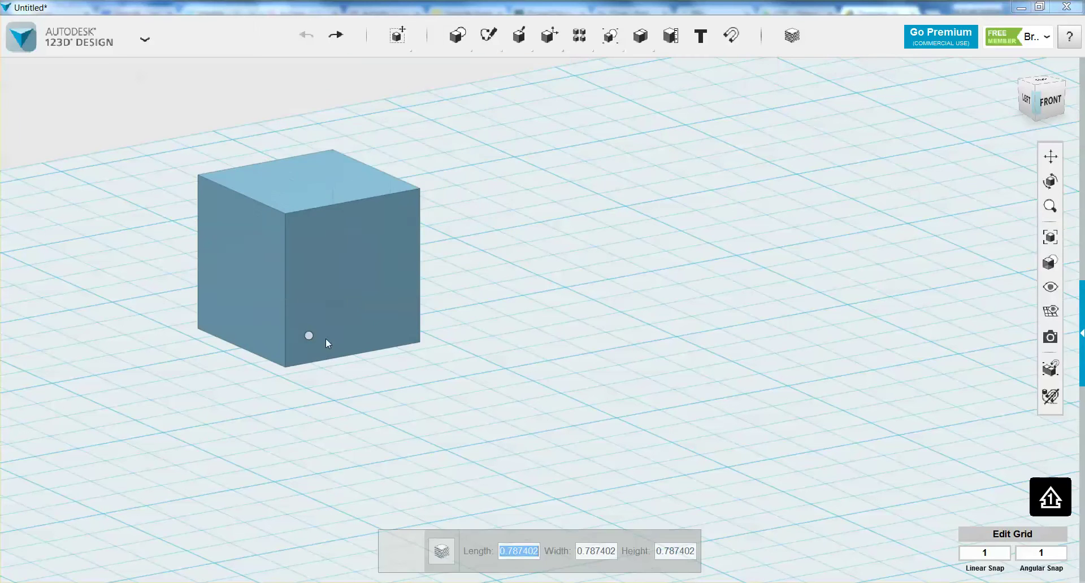
pyautogui.click(294, 344)
pyautogui.moveTo(462, 39)
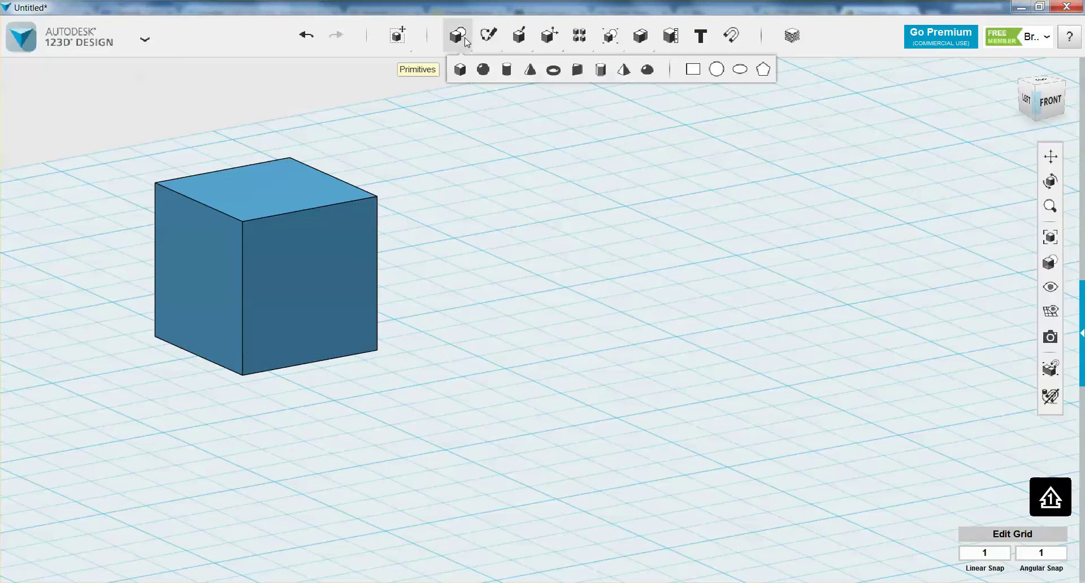
pyautogui.click(483, 70)
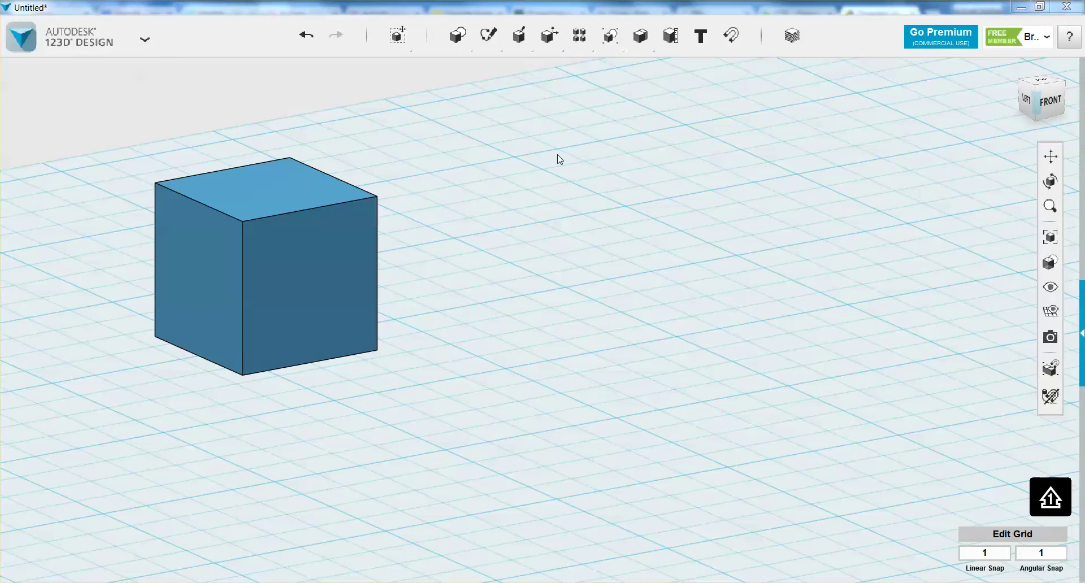
pyautogui.click(547, 220)
pyautogui.moveTo(468, 49)
pyautogui.click(530, 69)
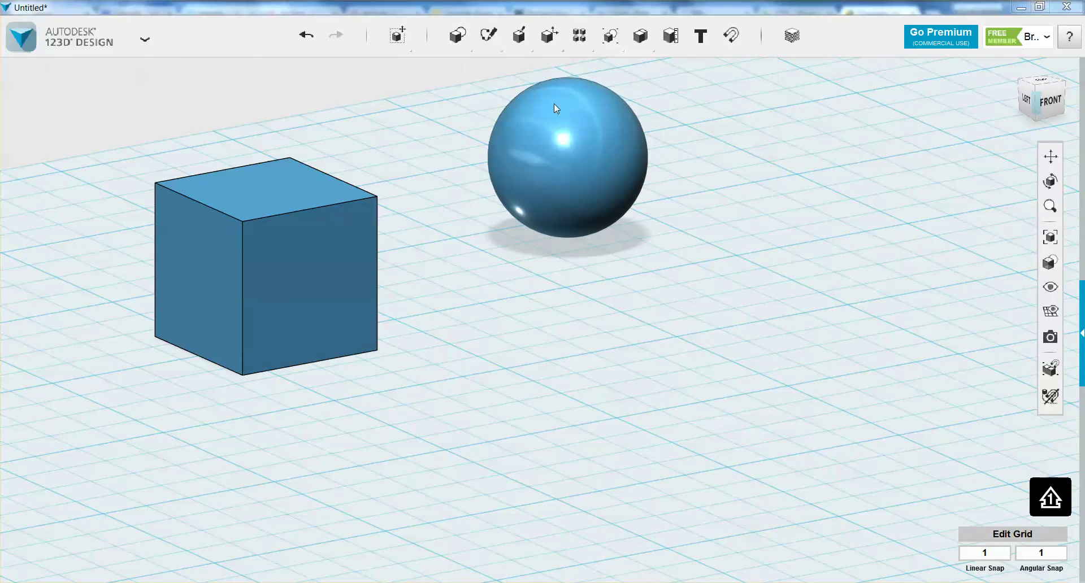
pyautogui.click(792, 330)
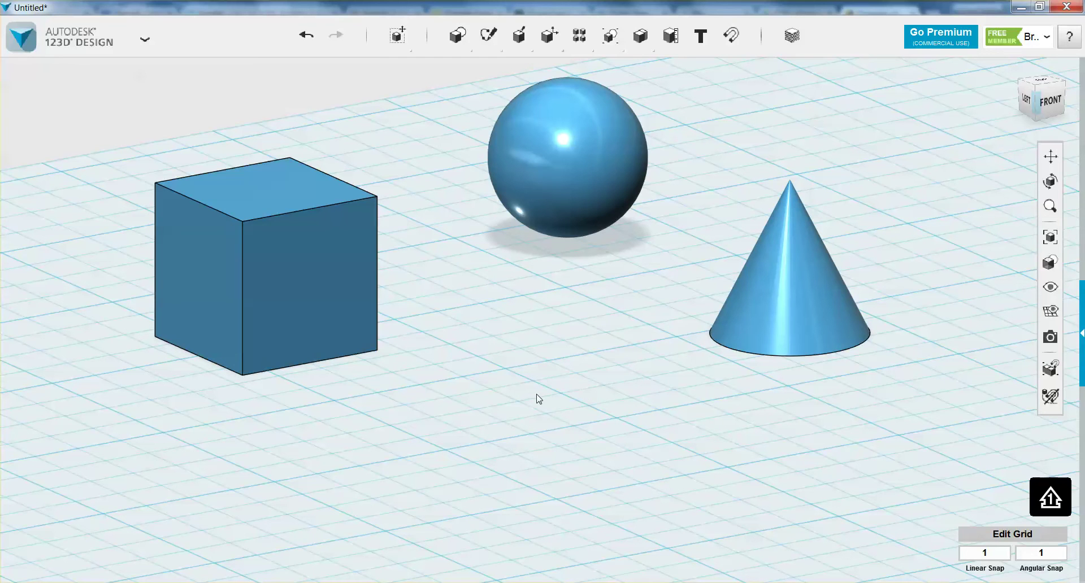
pyautogui.click(264, 262)
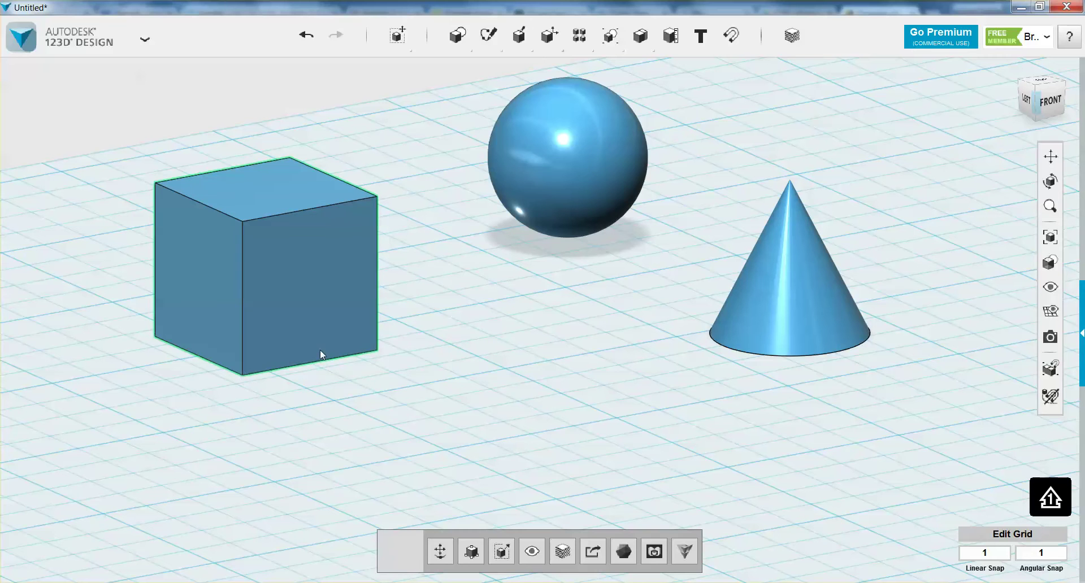
pyautogui.click(554, 172)
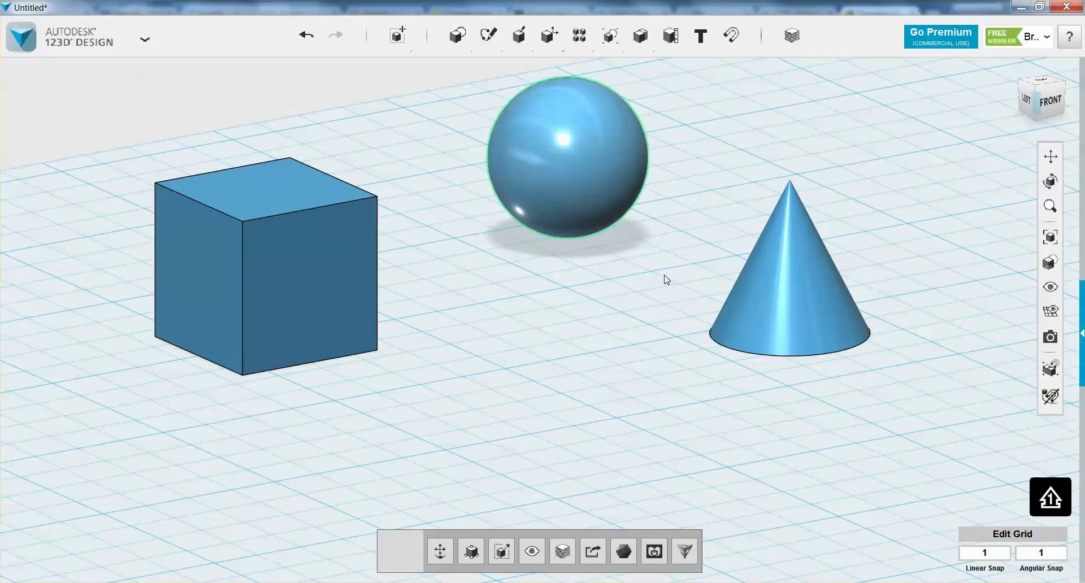
pyautogui.click(796, 285)
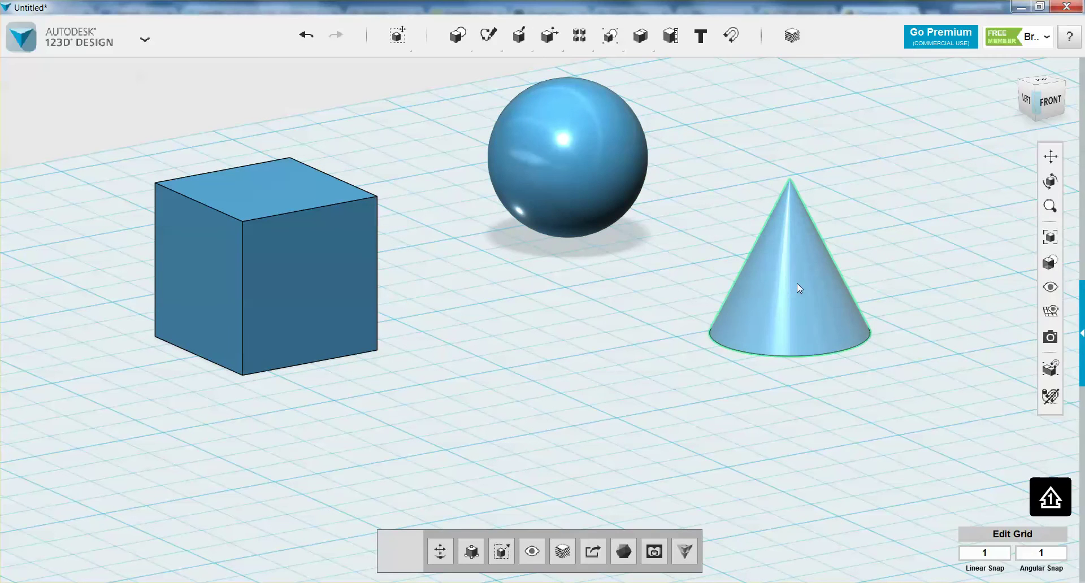
pyautogui.click(588, 320)
pyautogui.click(567, 192)
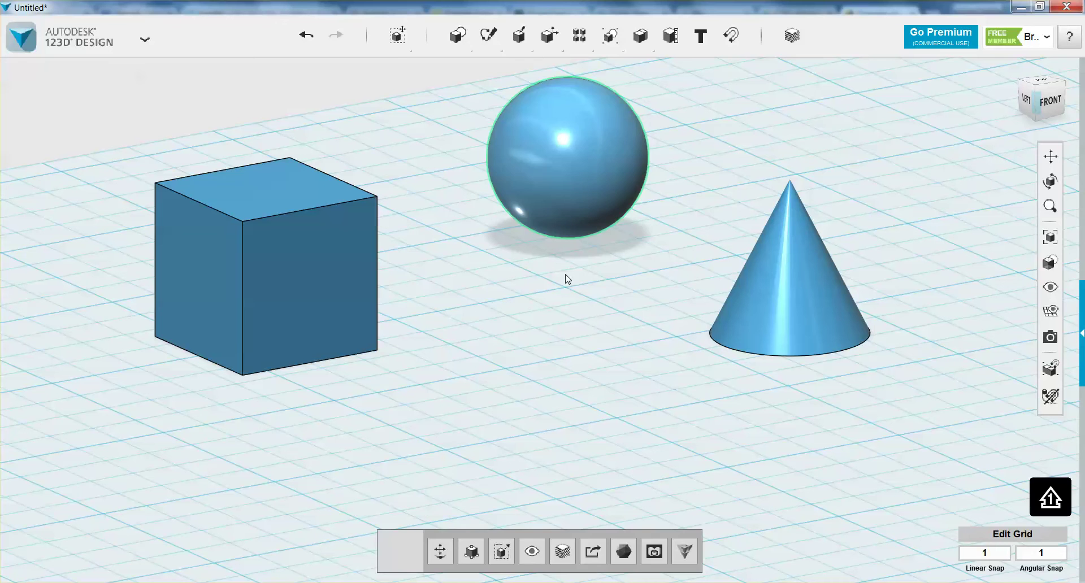
pyautogui.click(517, 309)
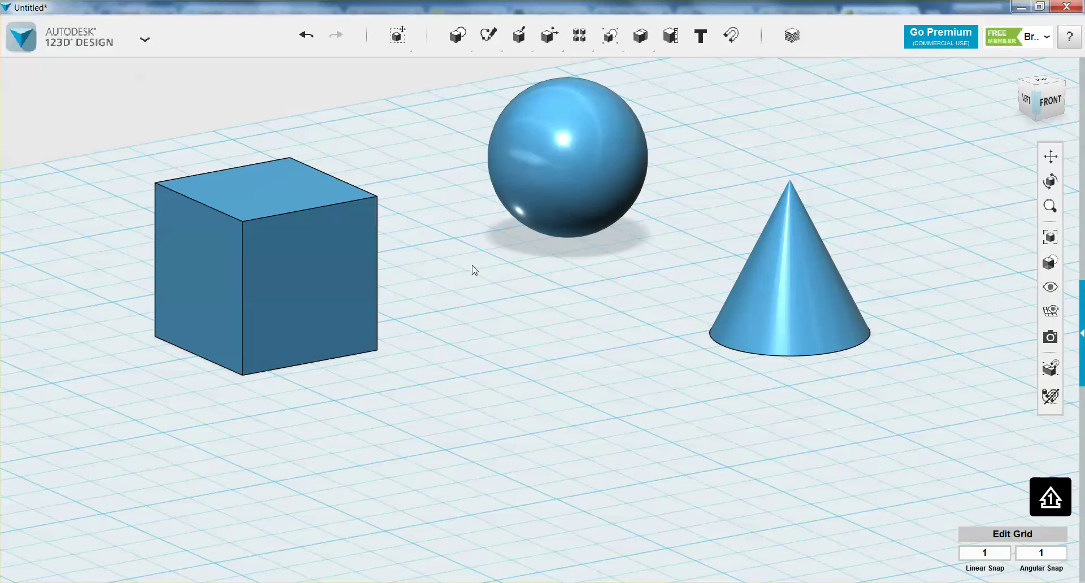
pyautogui.click(271, 270)
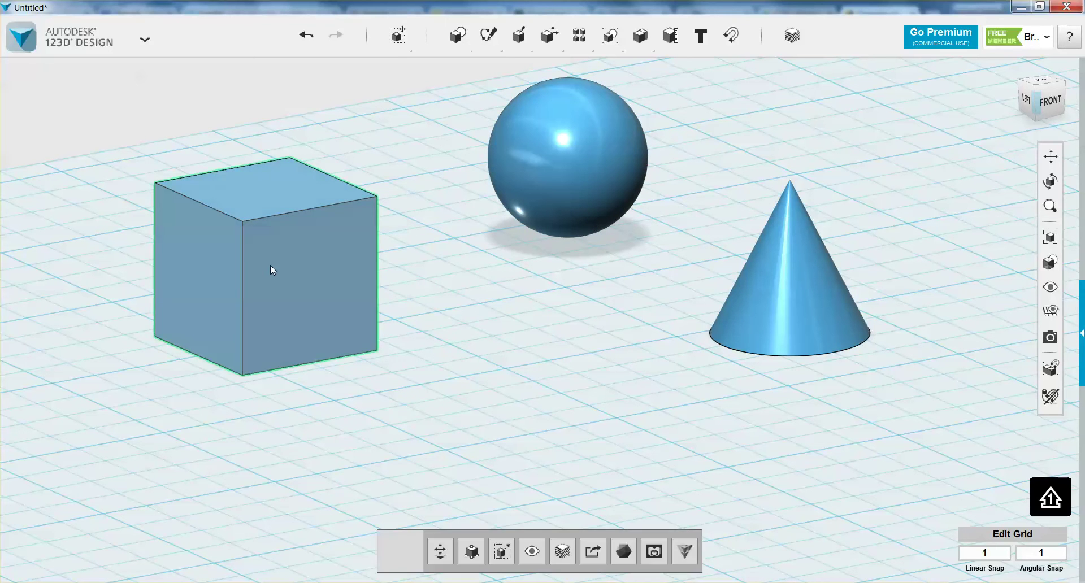
pyautogui.keyDown('shift'); pyautogui.click(578, 169); pyautogui.keyUp('shift')
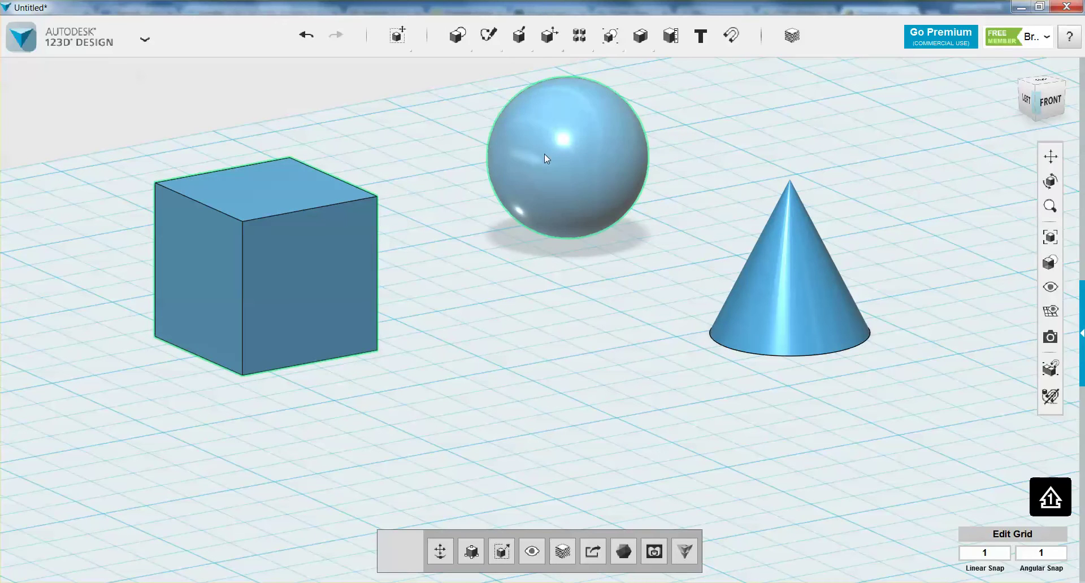
pyautogui.click(515, 353)
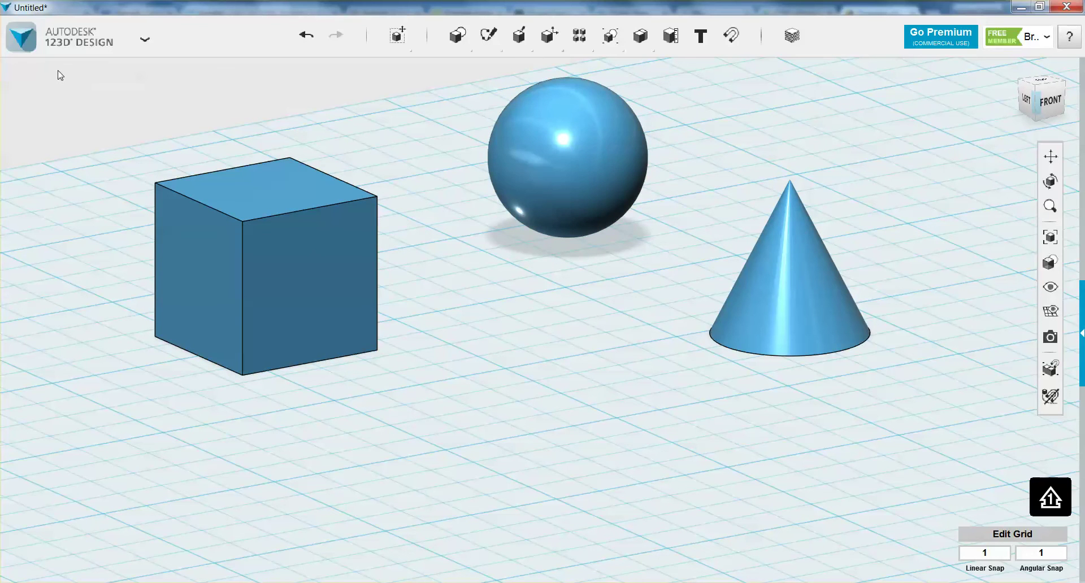
# Drag a window from upper left to lower right around the box, sphere and cone.
pyautogui.moveTo(60, 67); pyautogui.dragTo(998, 446)
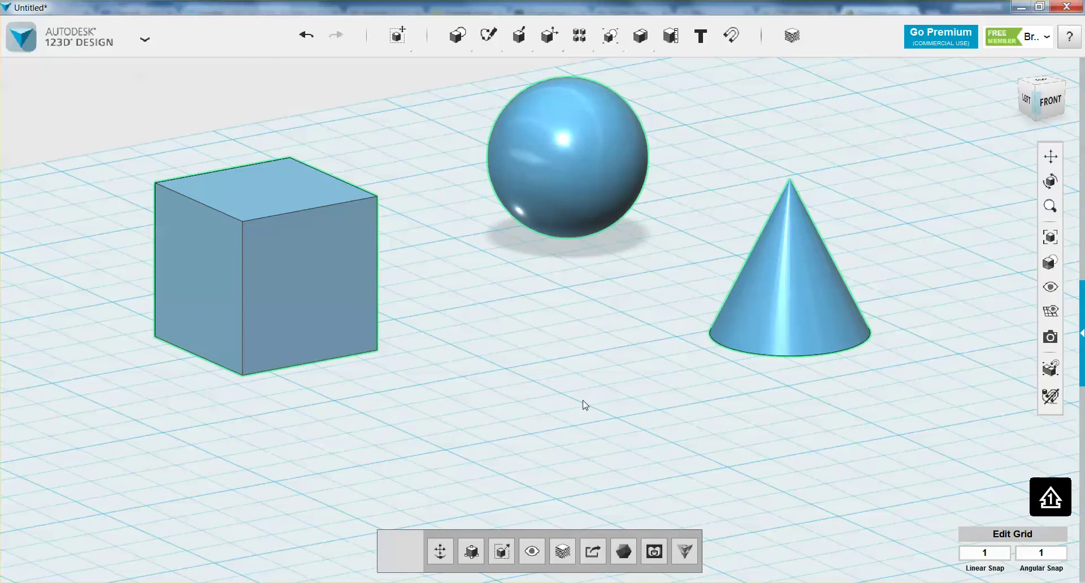
# Select the whole cube body, clearing and reselecting it once.
pyautogui.click(479, 317)
pyautogui.click(298, 275)
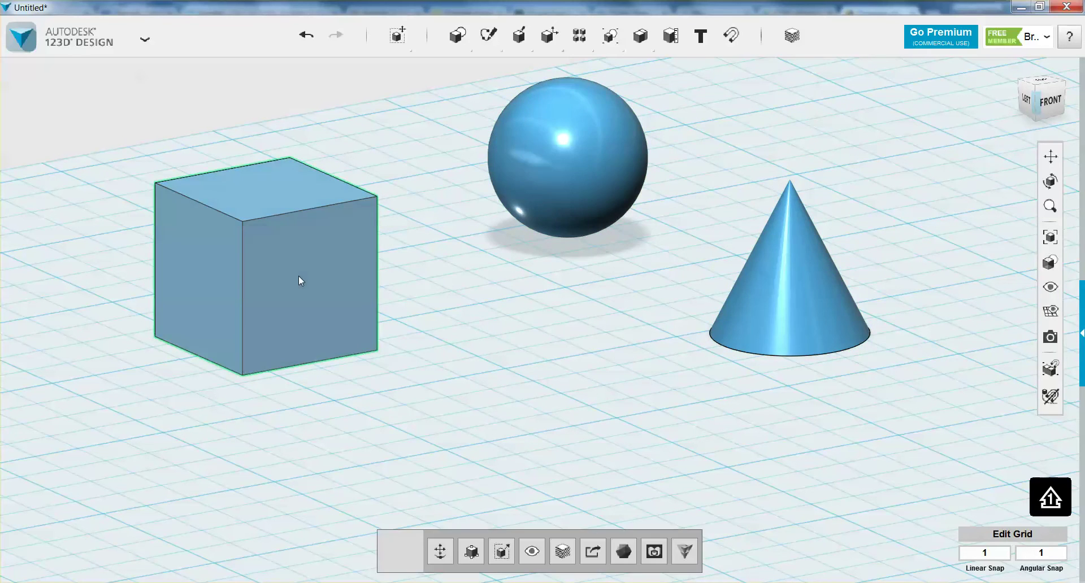
pyautogui.click(521, 333)
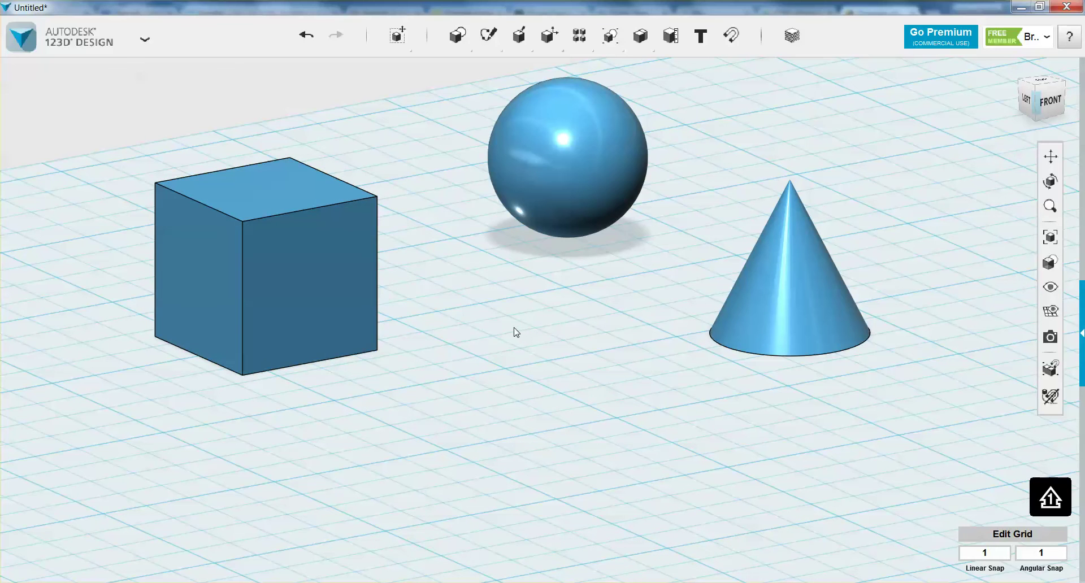
pyautogui.click(350, 294)
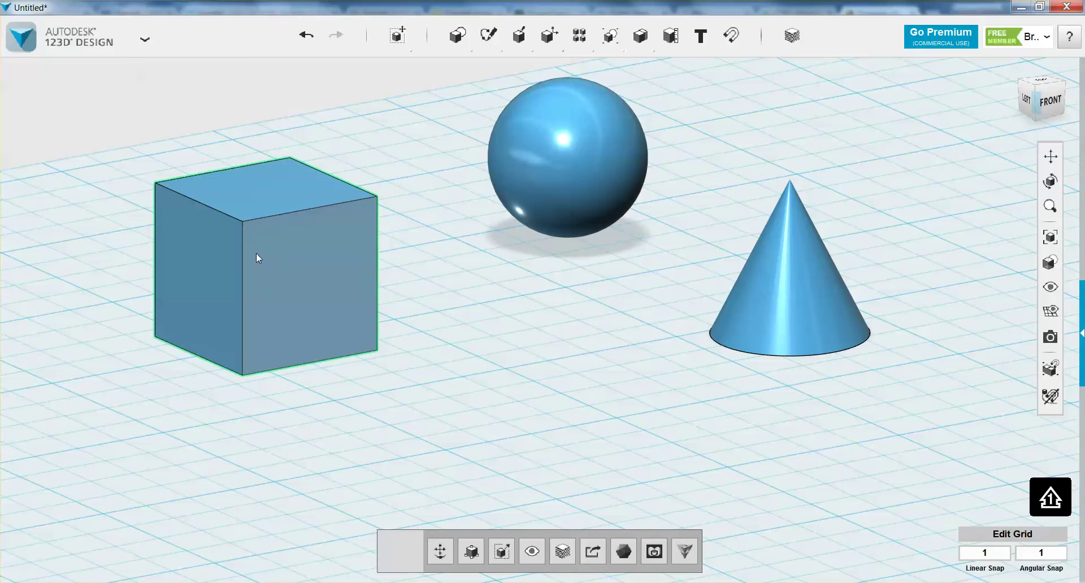
# Pick the cube's left face, then reselect the cube and pick its front-face edges.
pyautogui.click(208, 254)
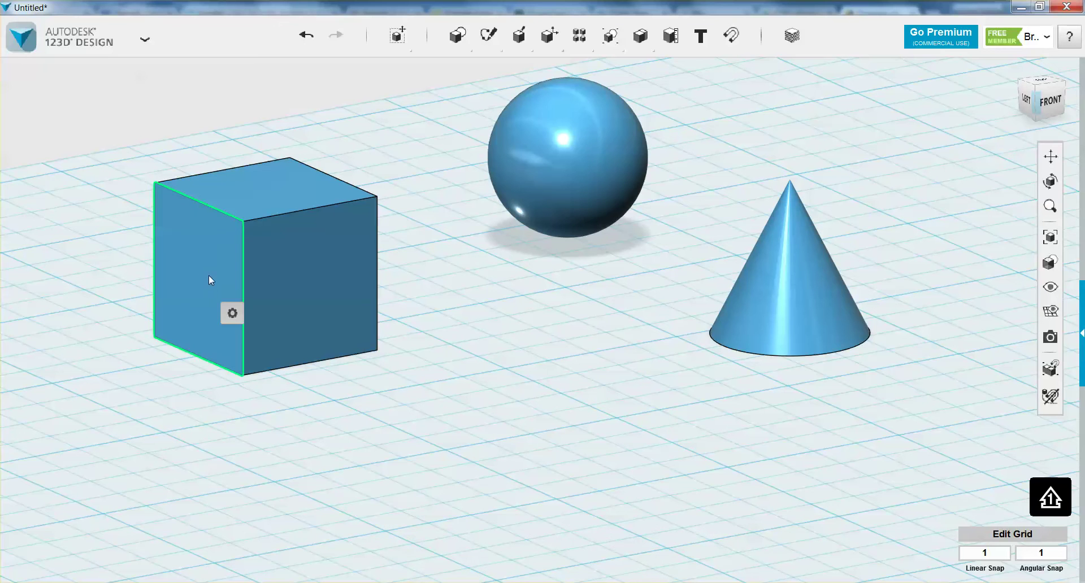
pyautogui.click(553, 350)
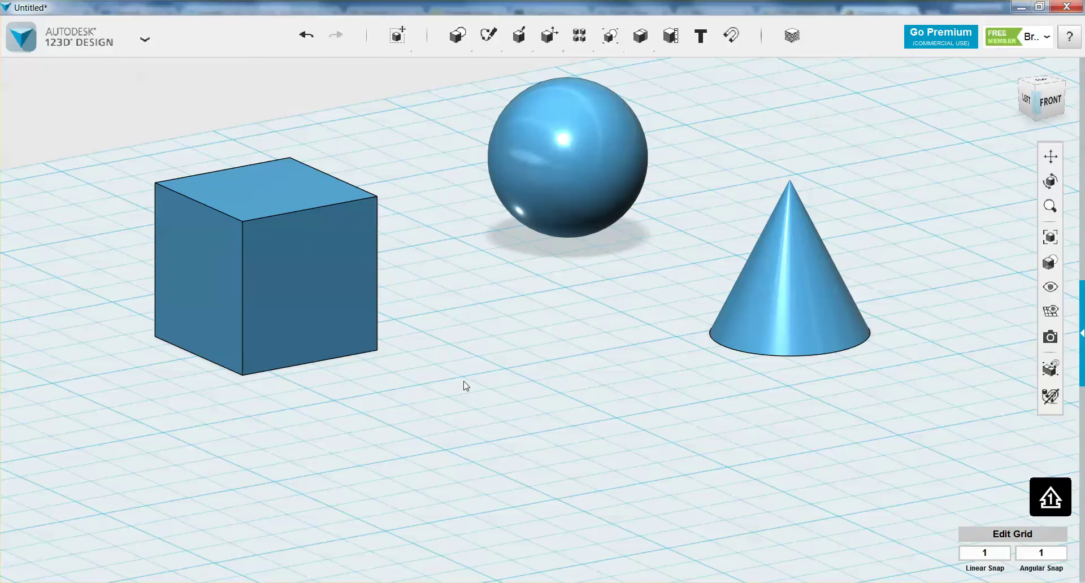
pyautogui.click(299, 274)
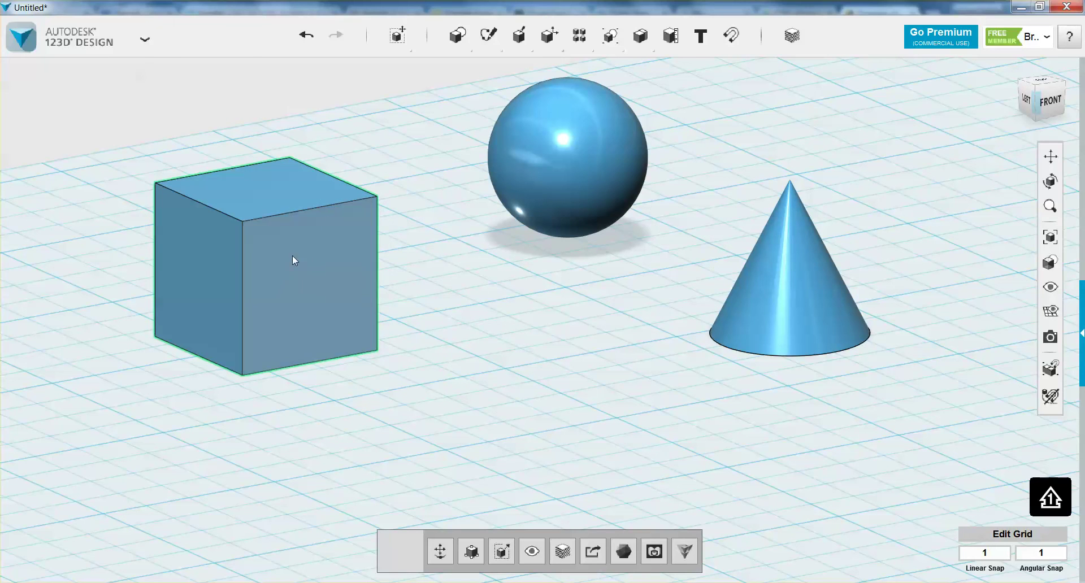
pyautogui.click(313, 208)
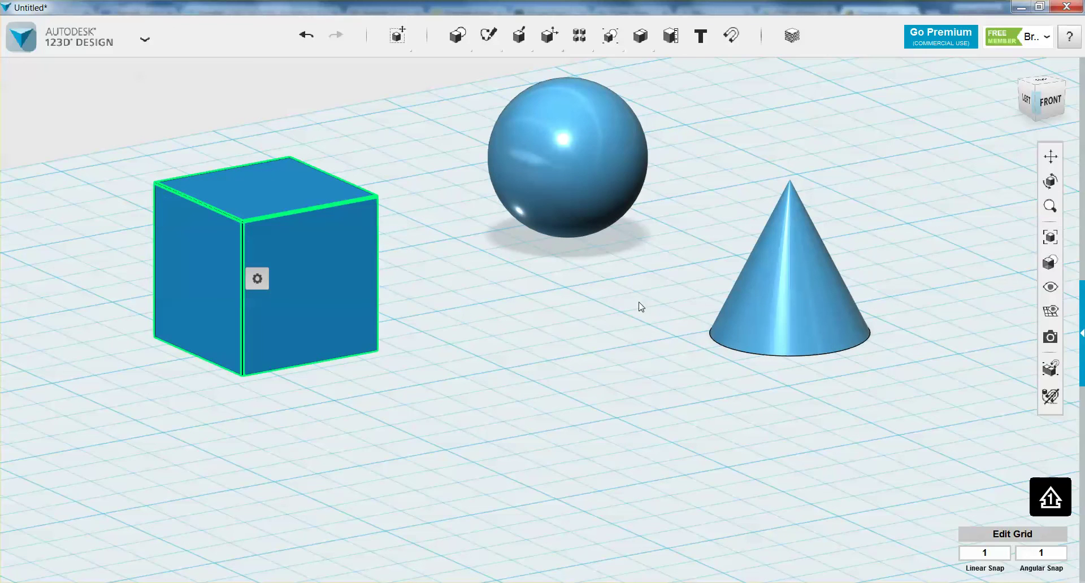
# Clear the edge selection, window-select the cube, sphere and cone, and delete them.
pyautogui.click(290, 572)
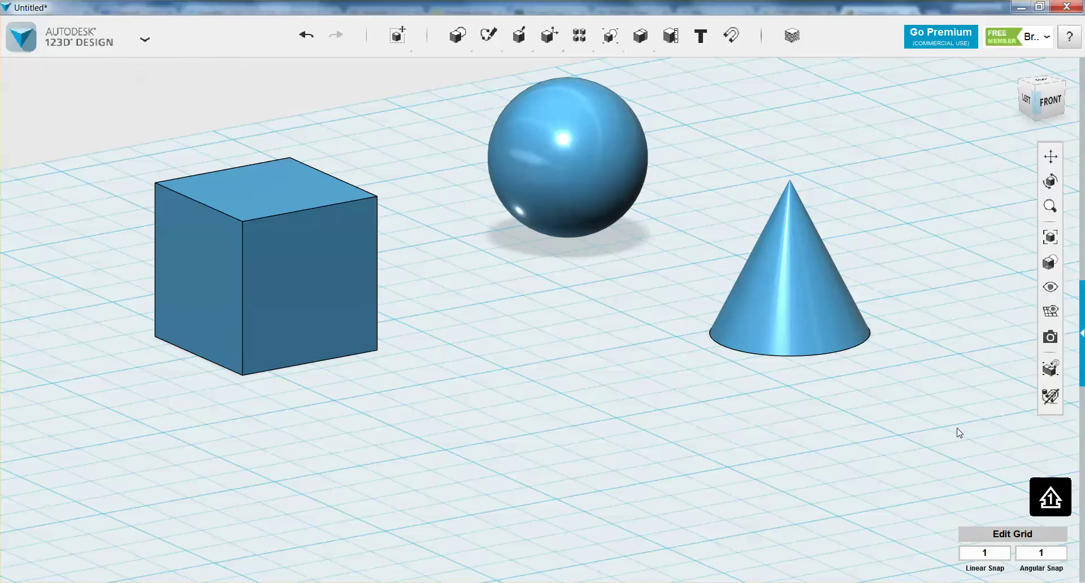
pyautogui.moveTo(959, 433); pyautogui.dragTo(56, 54)
pyautogui.press('Delete')
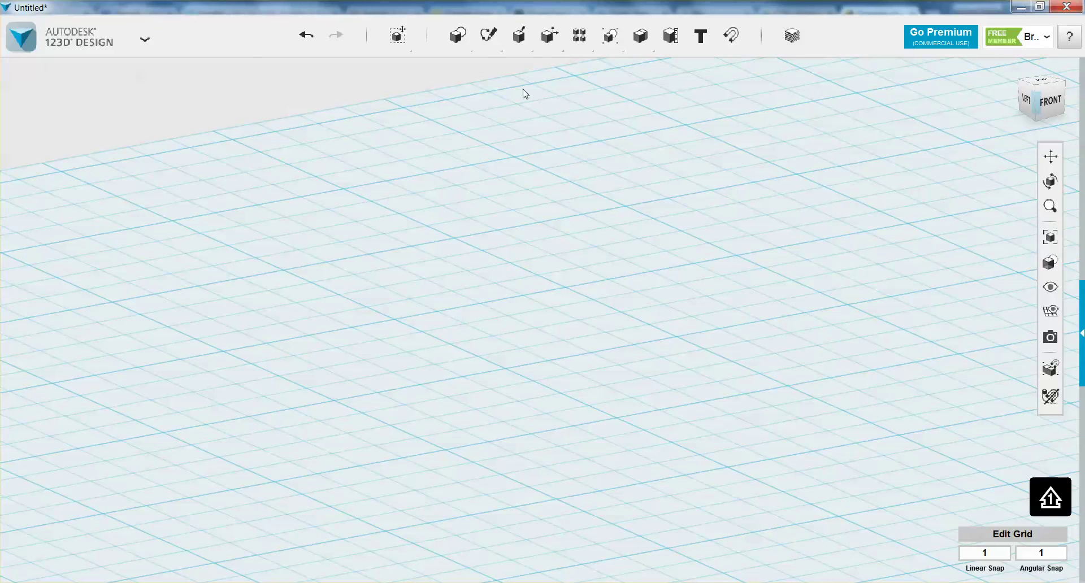
pyautogui.moveTo(489, 45)
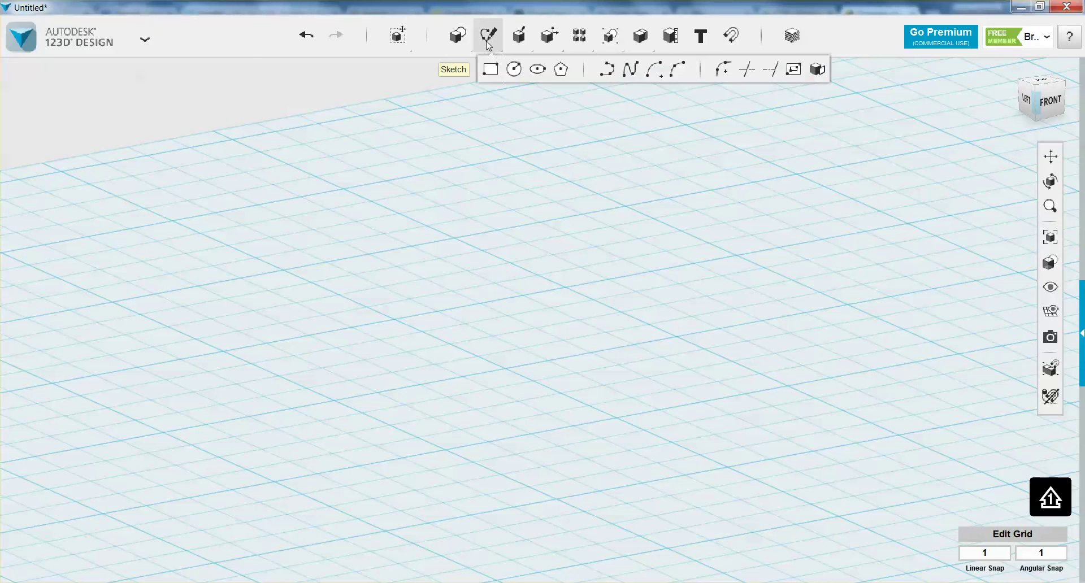
# Sketch a rectangle on the grid with width 1 in and length 2 in.
pyautogui.click(495, 73)
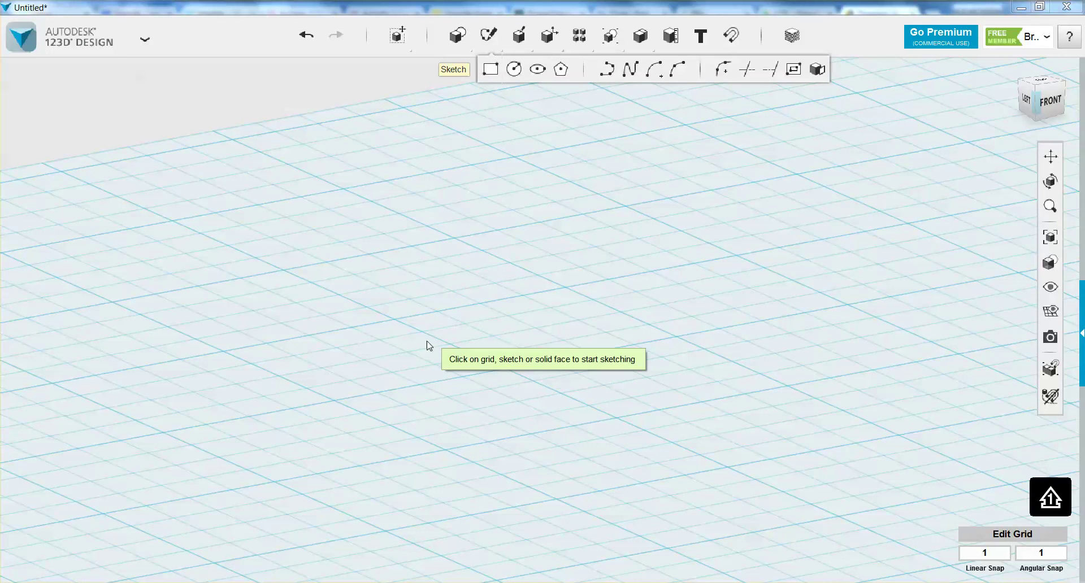
pyautogui.click(386, 360)
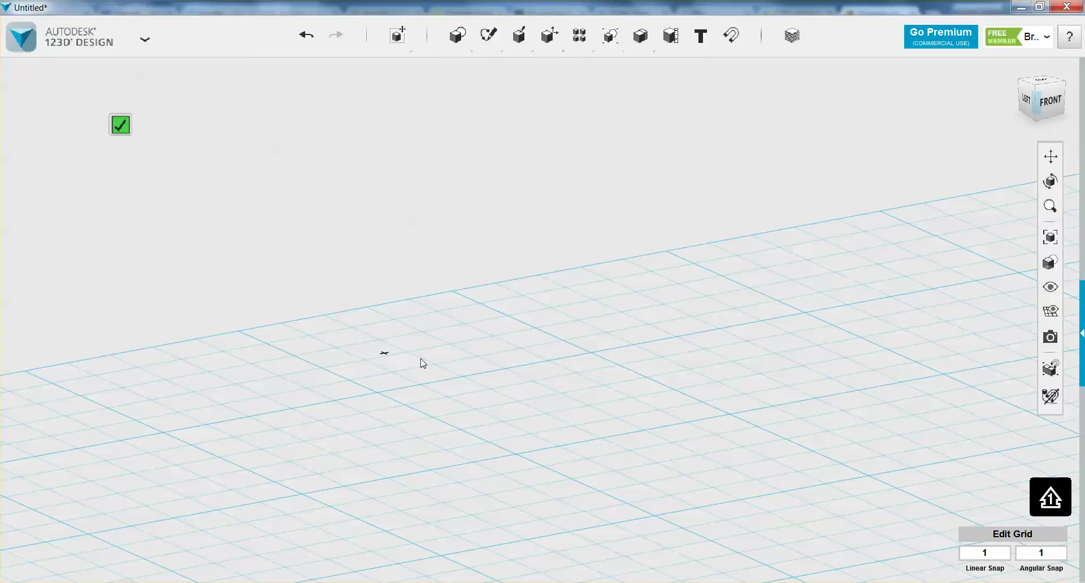
pyautogui.click(326, 438)
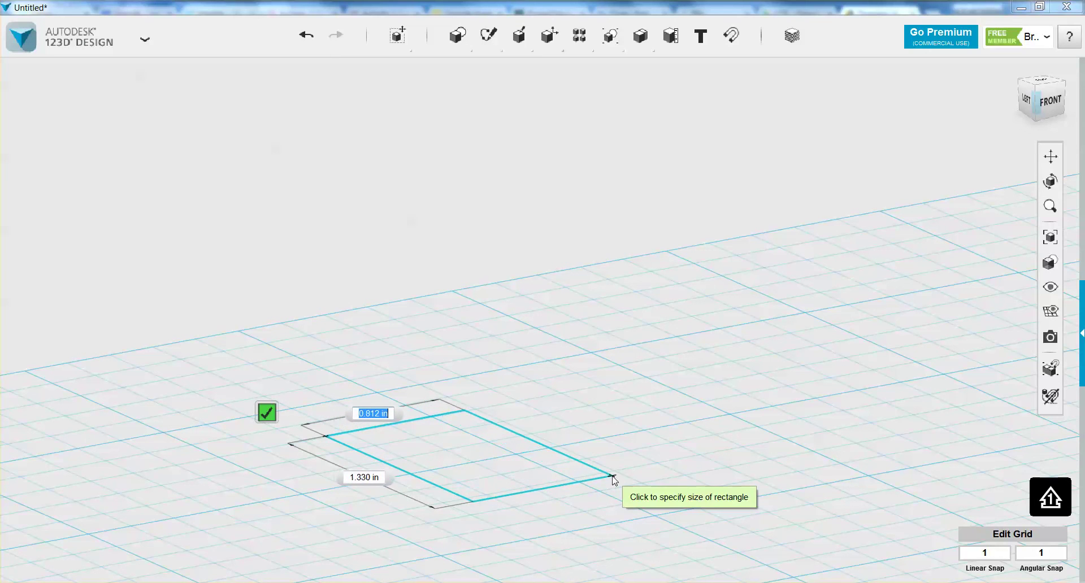
pyautogui.write('1')
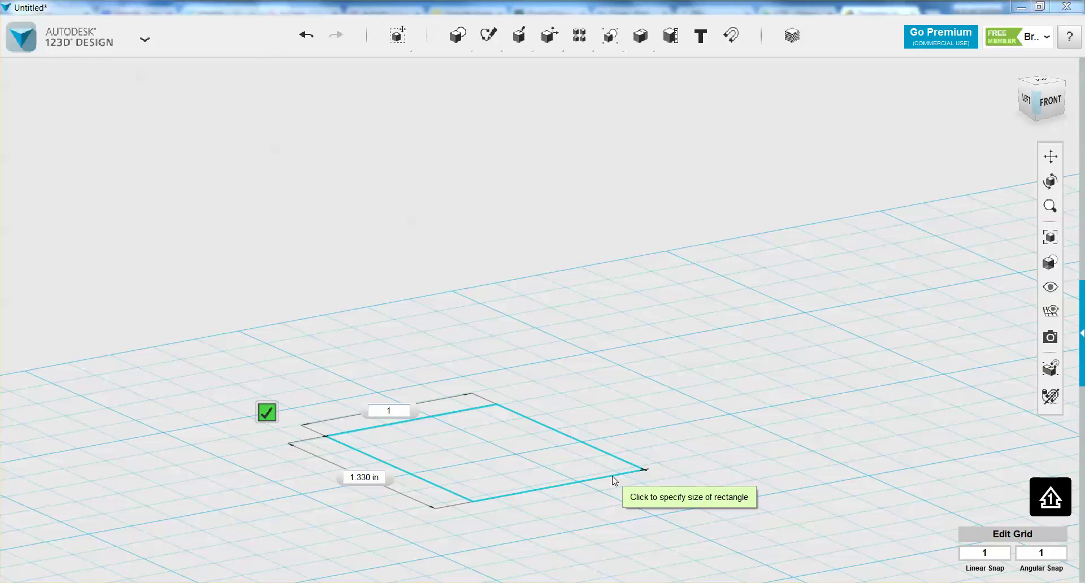
pyautogui.press('Tab')
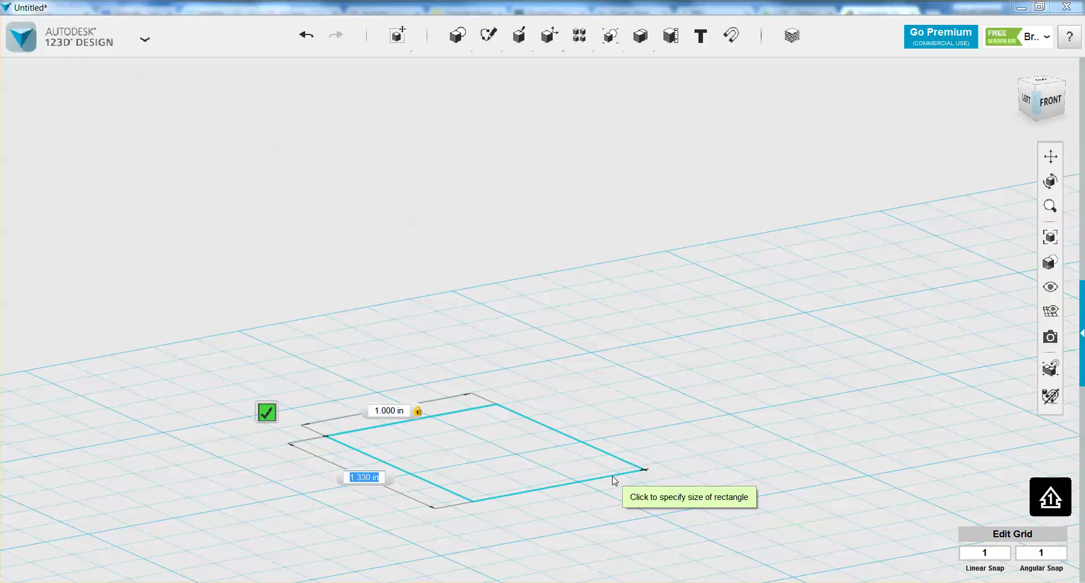
pyautogui.write('2')
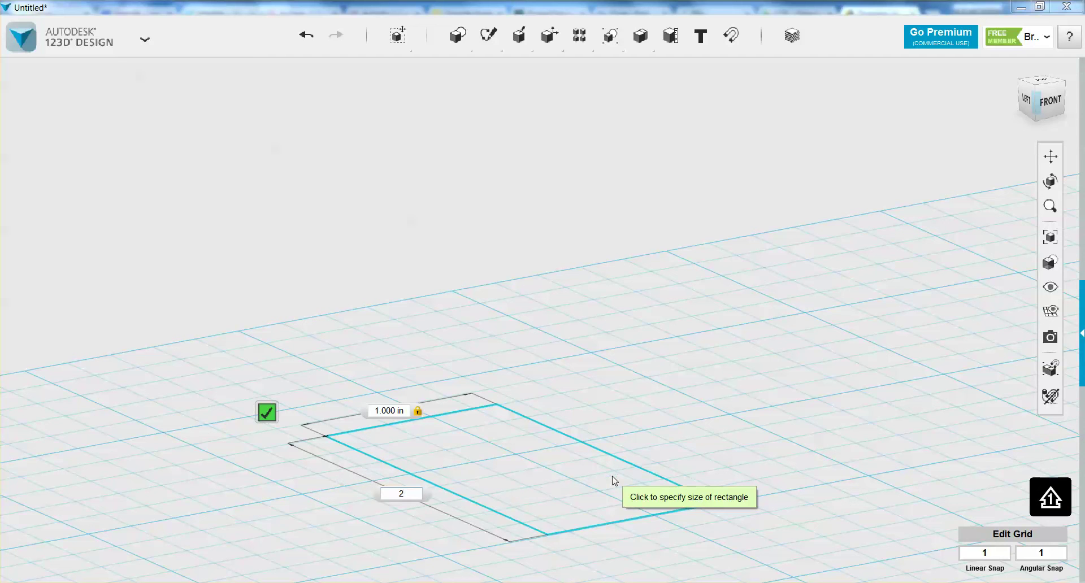
pyautogui.press('Tab')
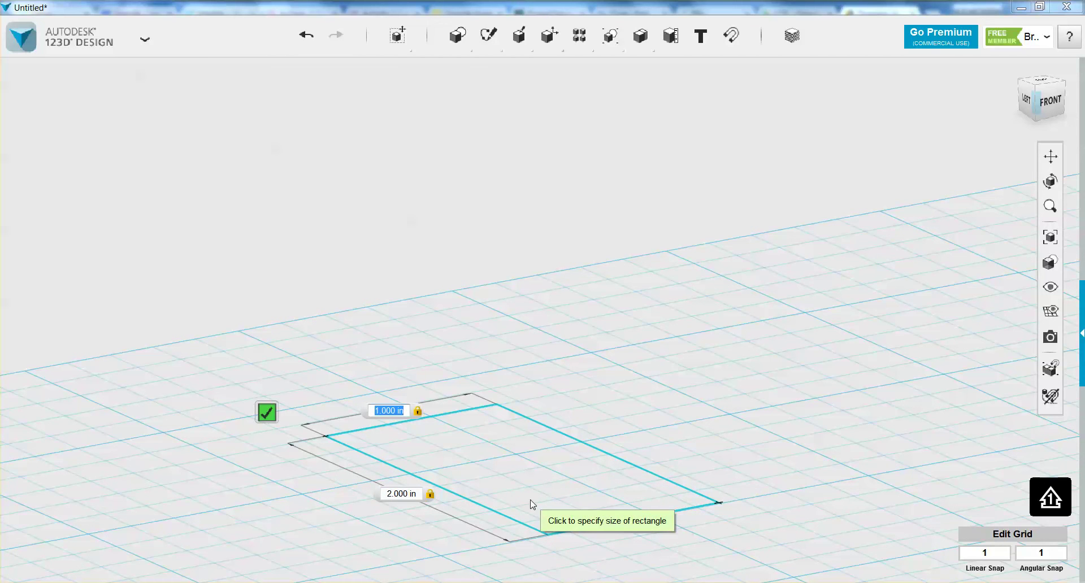
pyautogui.press('Return')
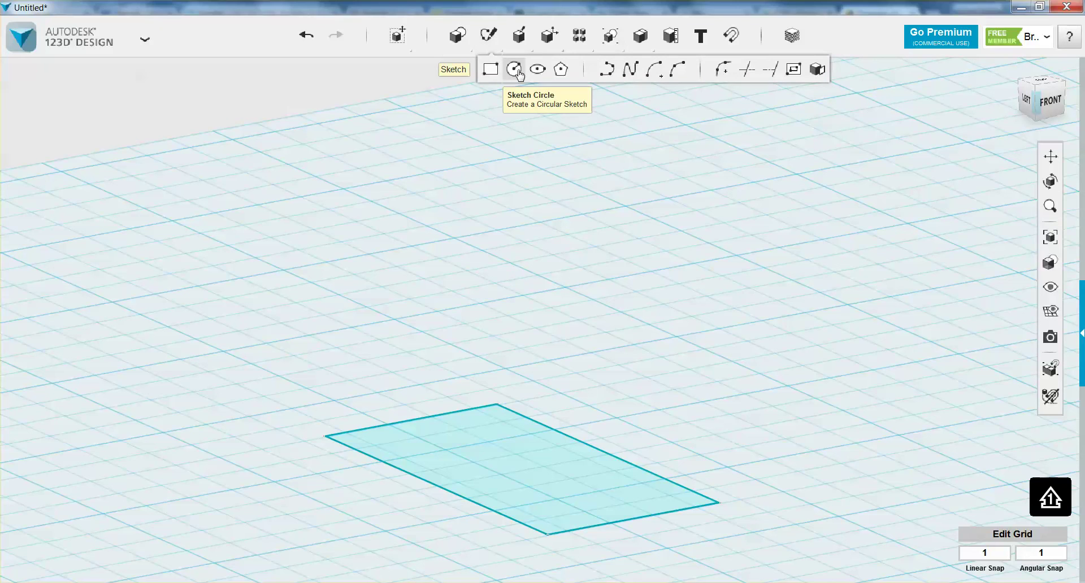
# Sketch a 1.5 in diameter circle centred just above the rectangle.
pyautogui.click(517, 71)
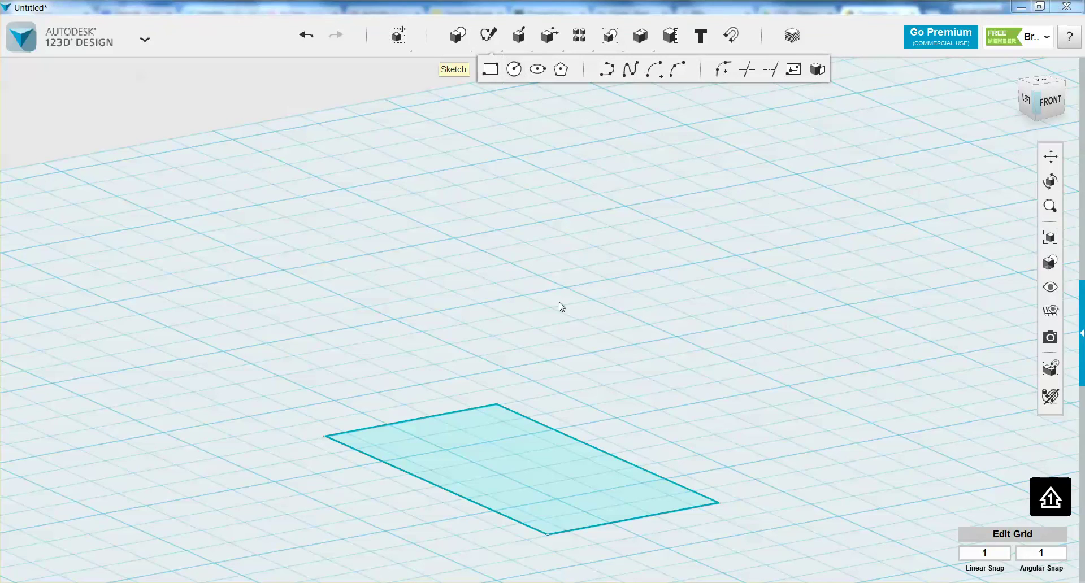
pyautogui.click(463, 386)
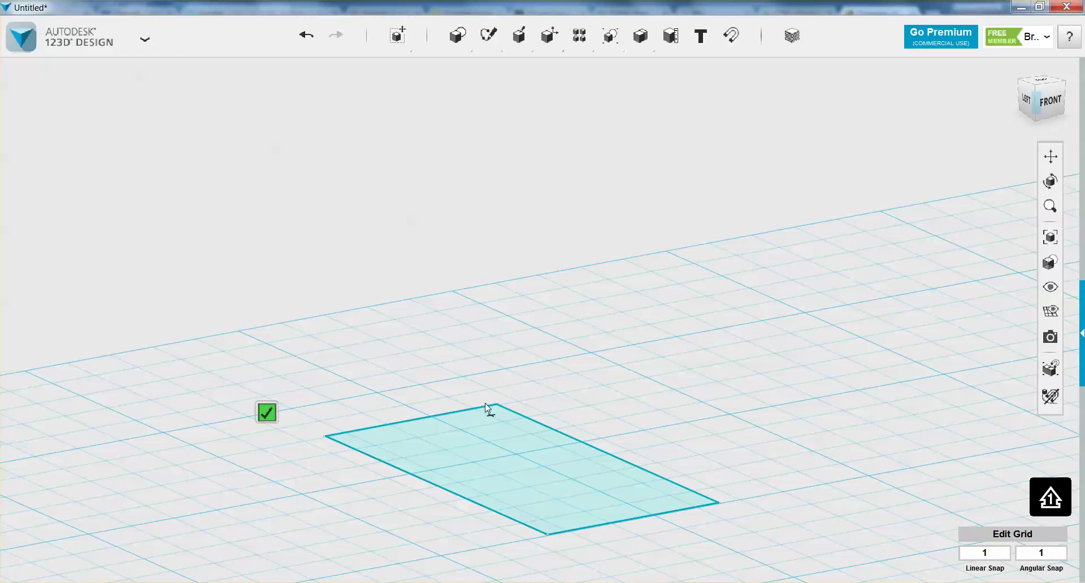
pyautogui.click(463, 376)
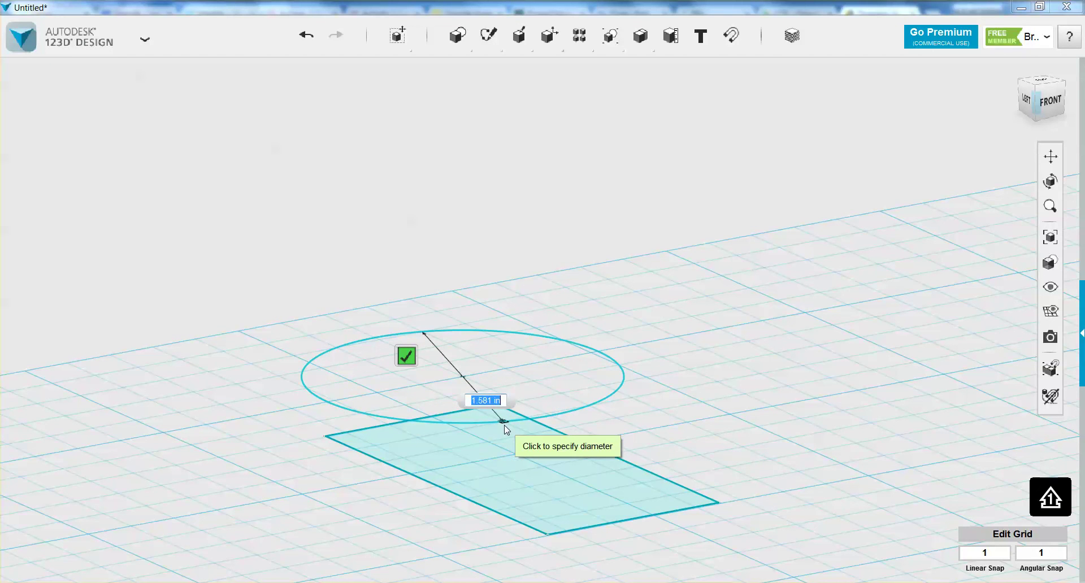
pyautogui.write('1.5')
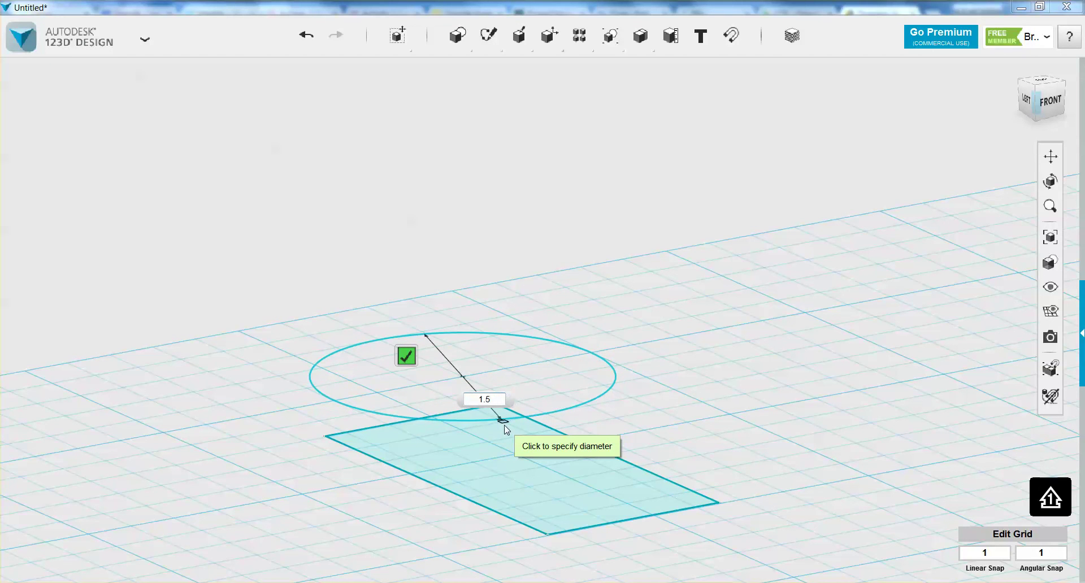
pyautogui.press('Tab')
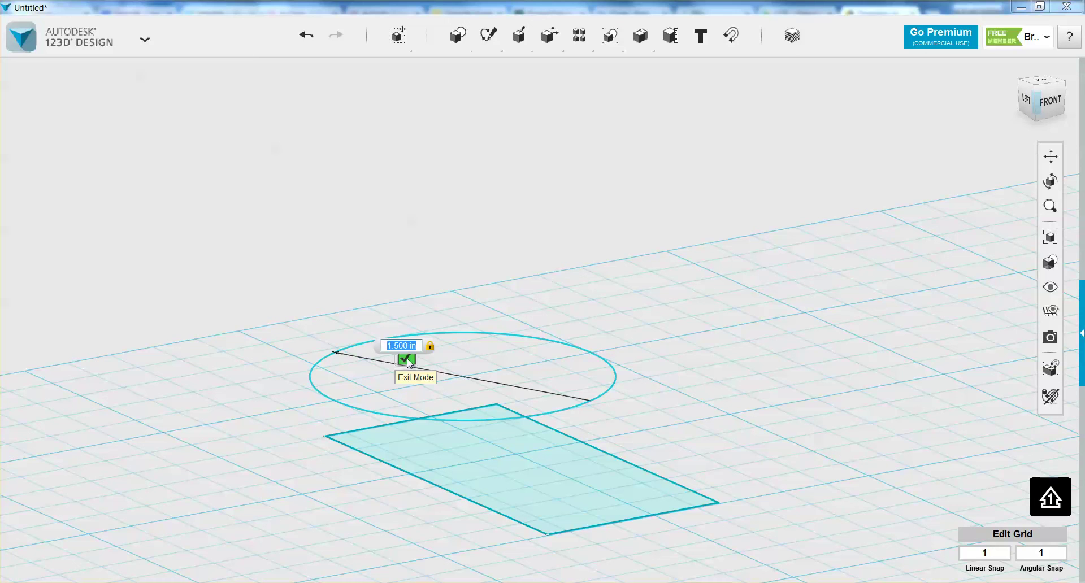
pyautogui.click(407, 358)
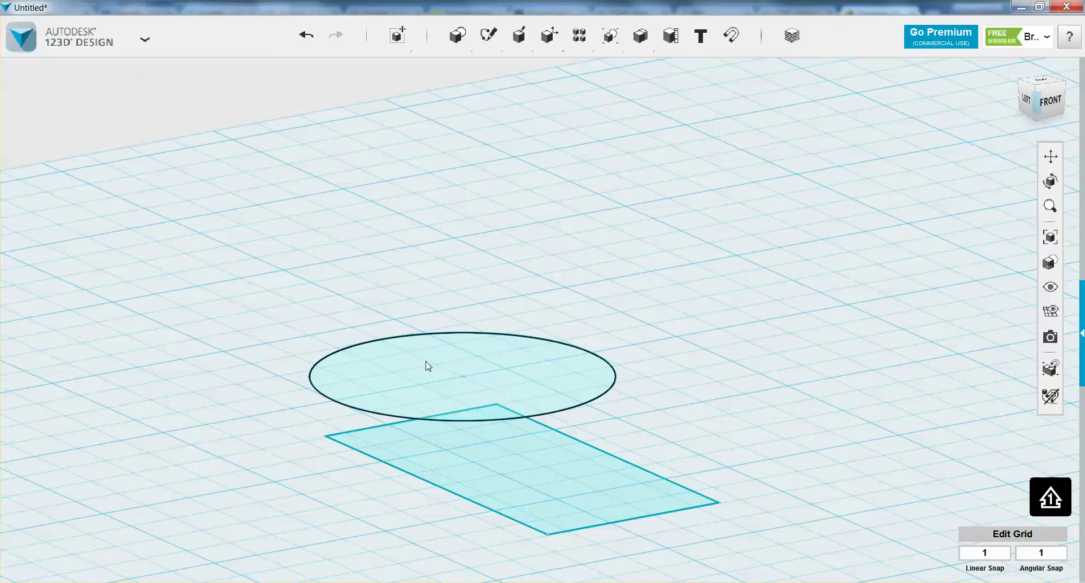
# Sketch a pentagon with a 1 in radius centred near the rectangle's lower corner.
pyautogui.moveTo(497, 47)
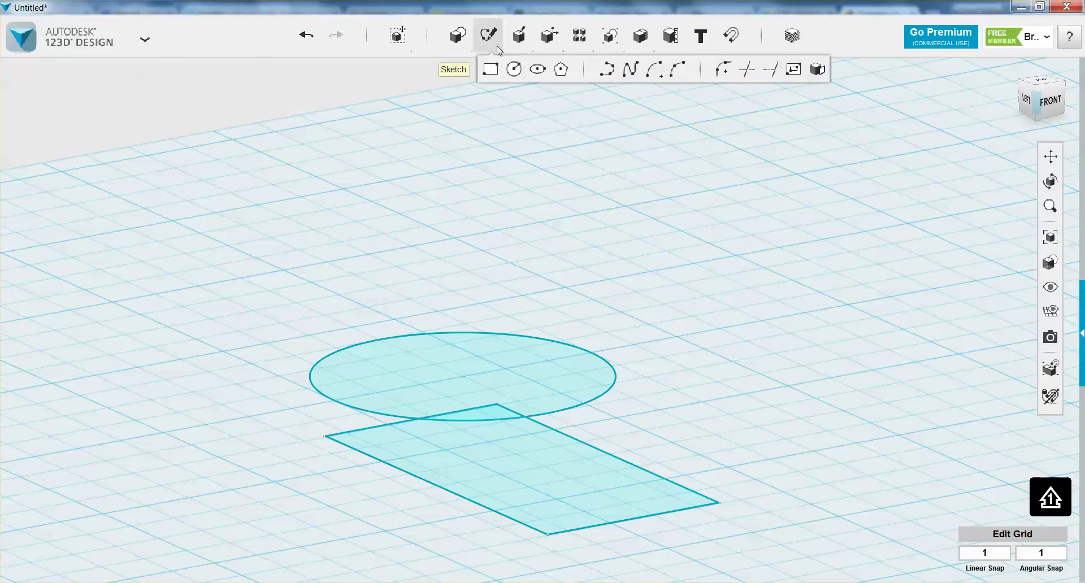
pyautogui.click(562, 69)
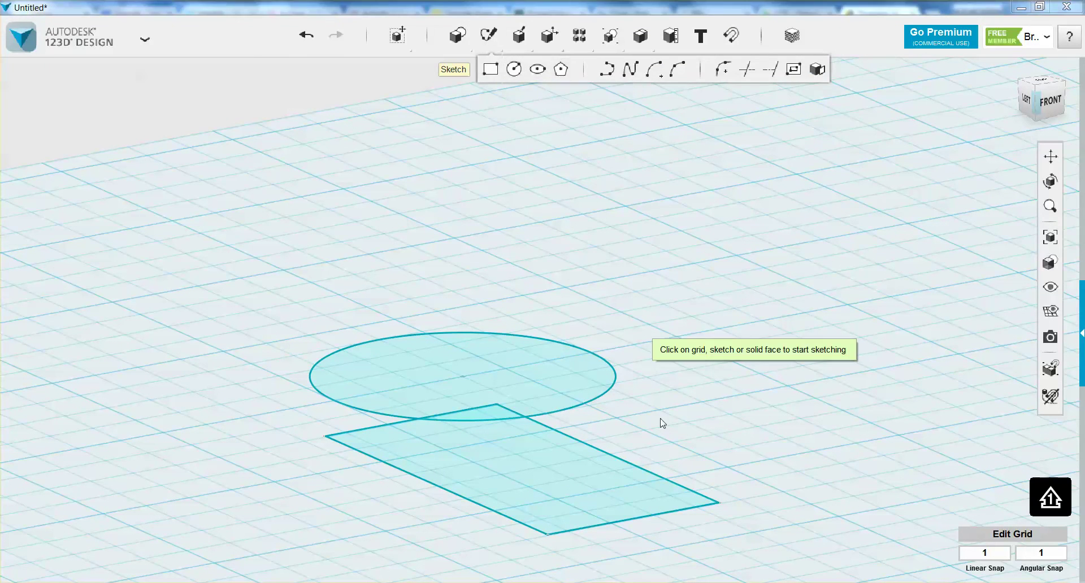
pyautogui.click(698, 463)
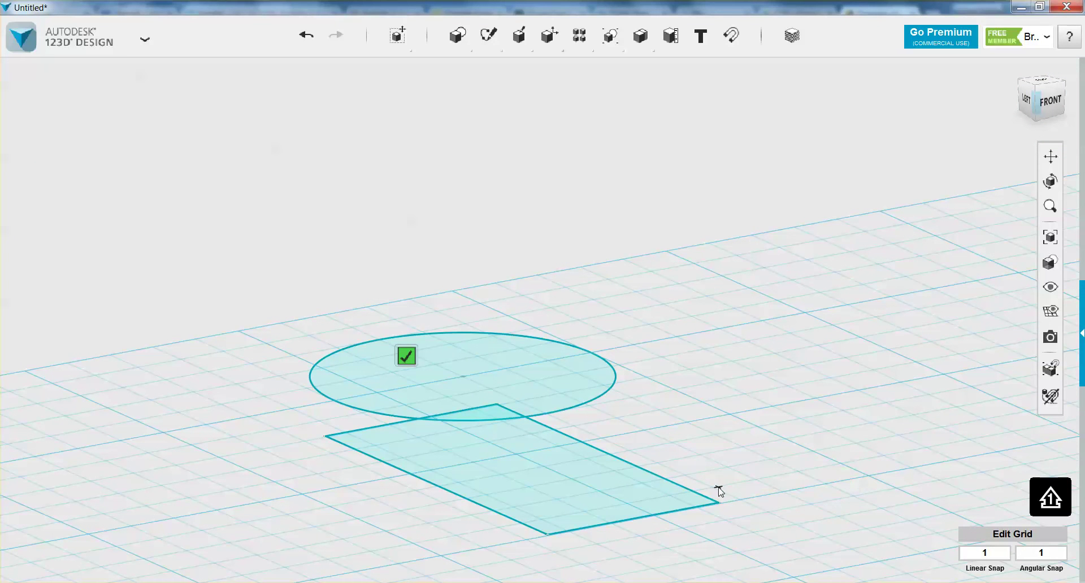
pyautogui.click(739, 500)
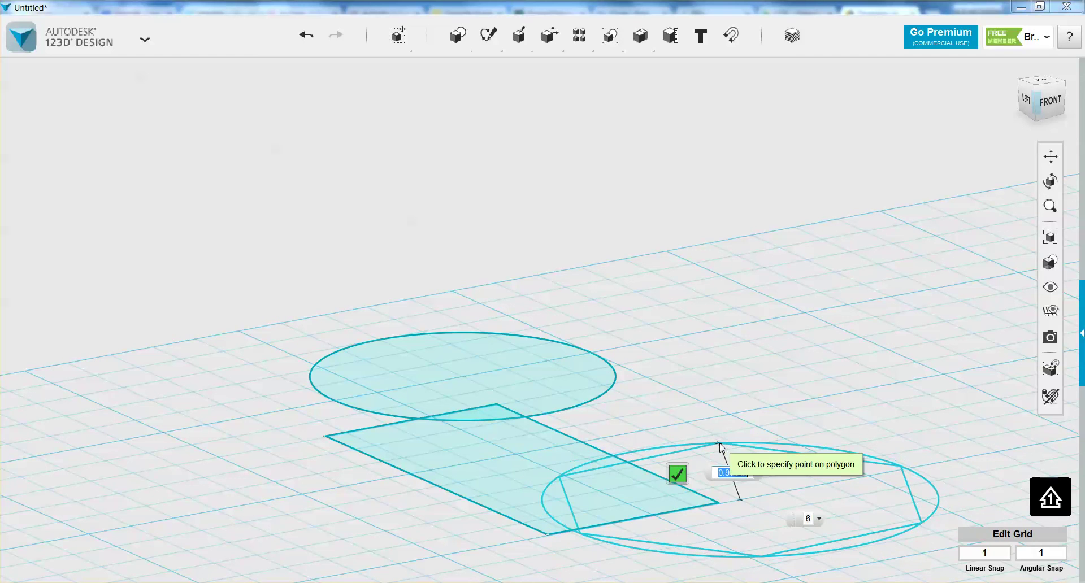
pyautogui.press('Tab')
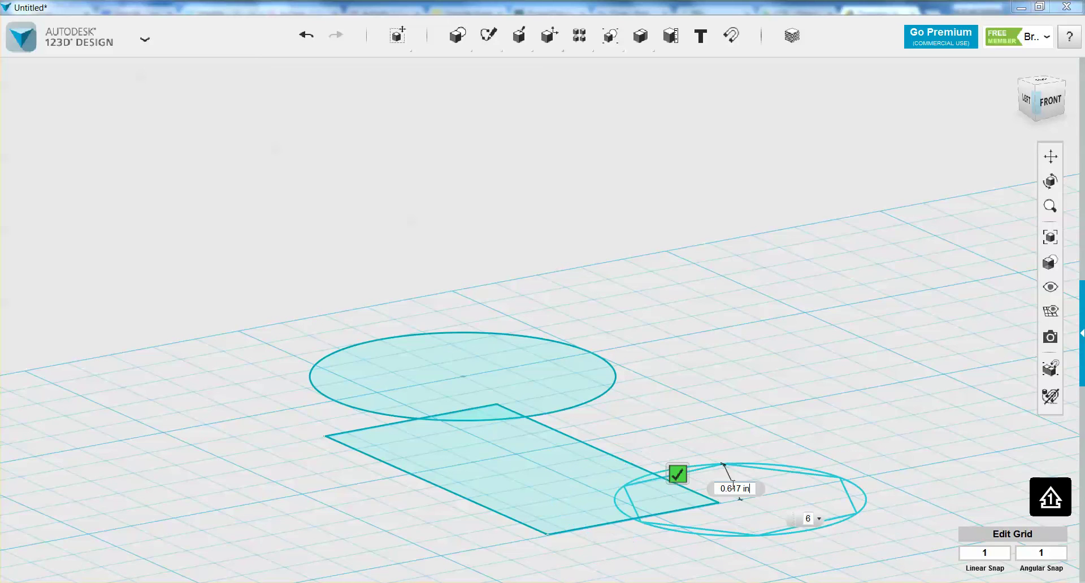
pyautogui.click(719, 488)
pyautogui.write('1')
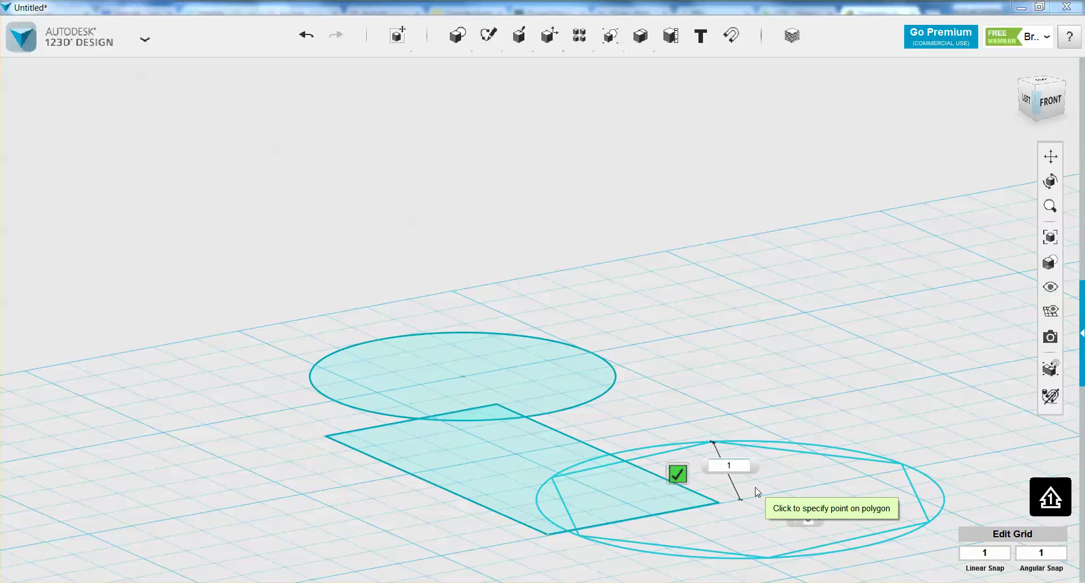
pyautogui.press('Tab')
pyautogui.press('Tab')
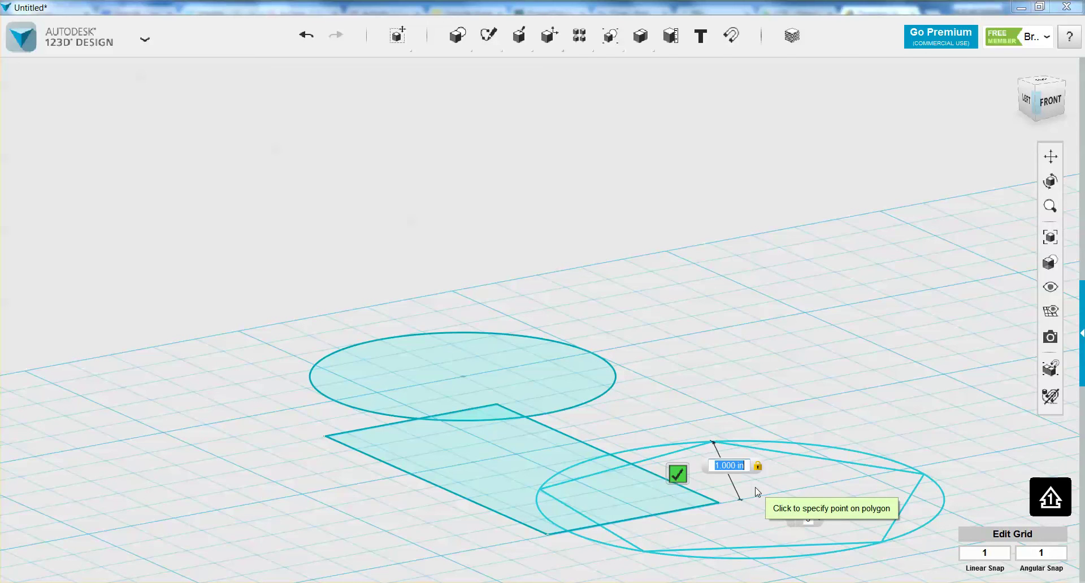
pyautogui.press('Return')
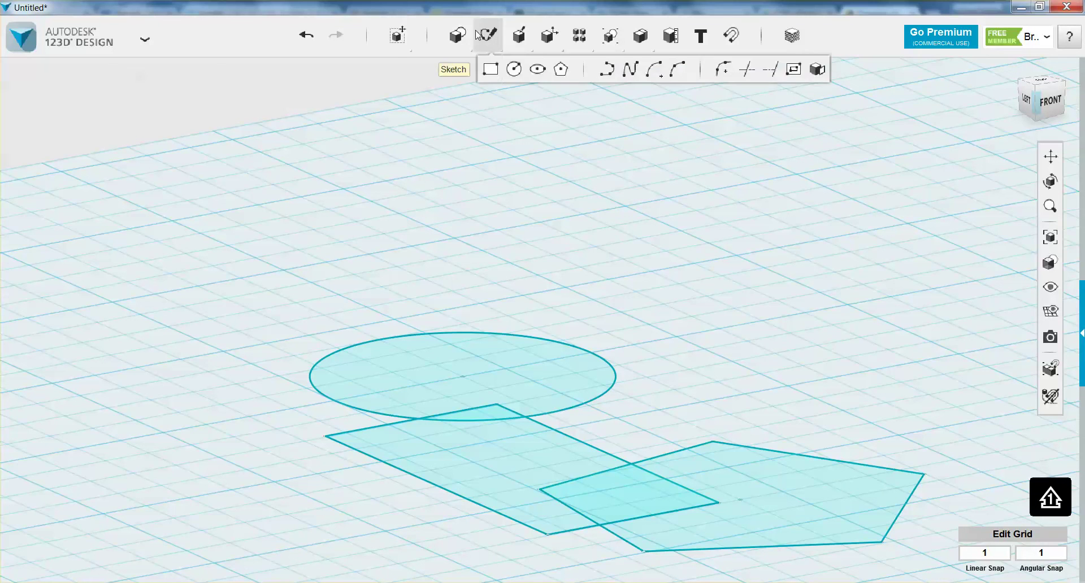
# Place a primitive rectangle with length 1 and width 2 on the grid beyond the circle.
pyautogui.moveTo(468, 37)
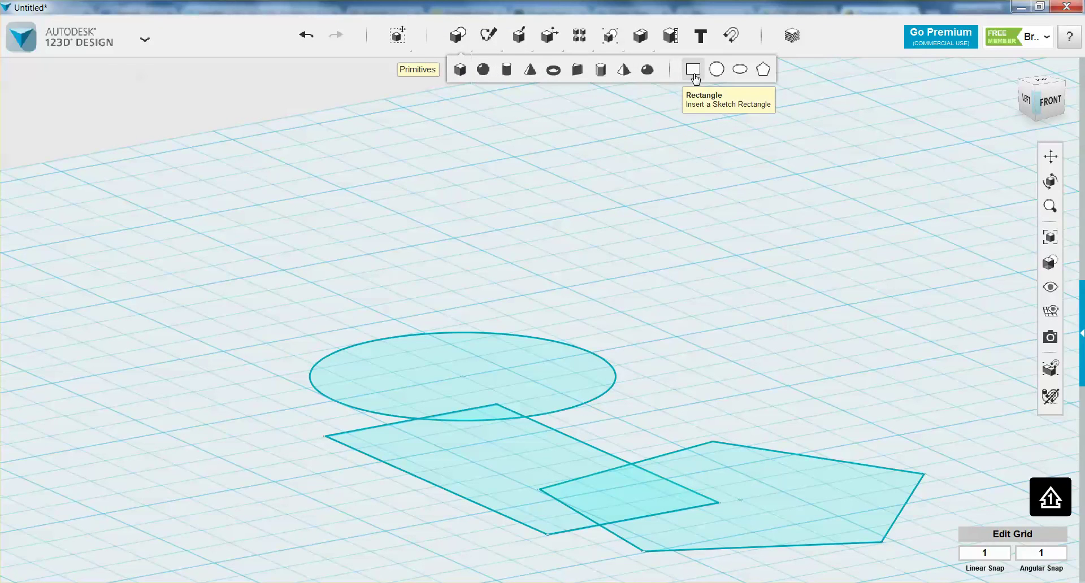
pyautogui.click(693, 70)
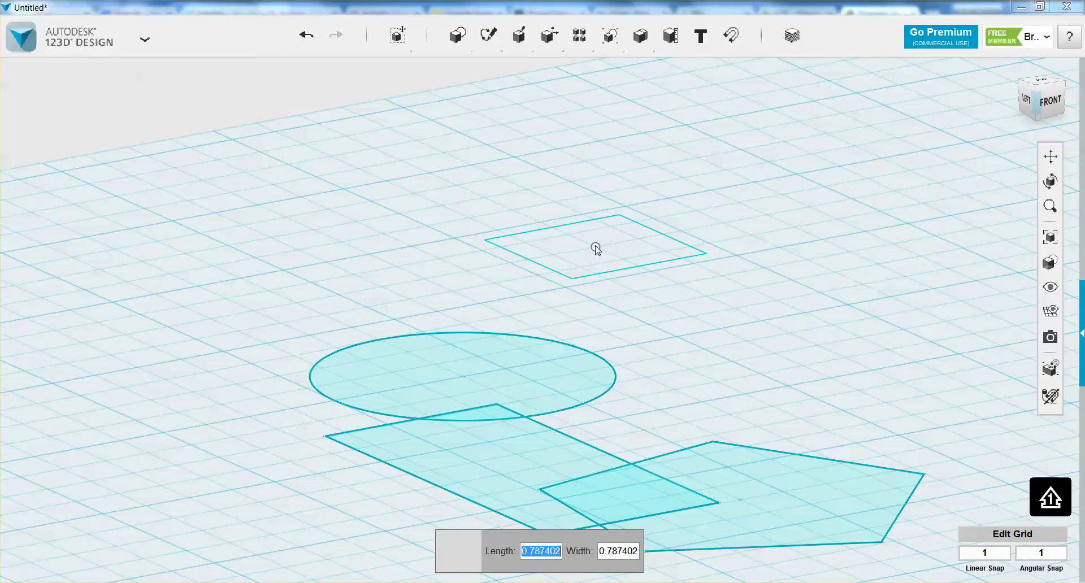
pyautogui.write('1')
pyautogui.press('Tab')
pyautogui.write('2')
pyautogui.press('Return')
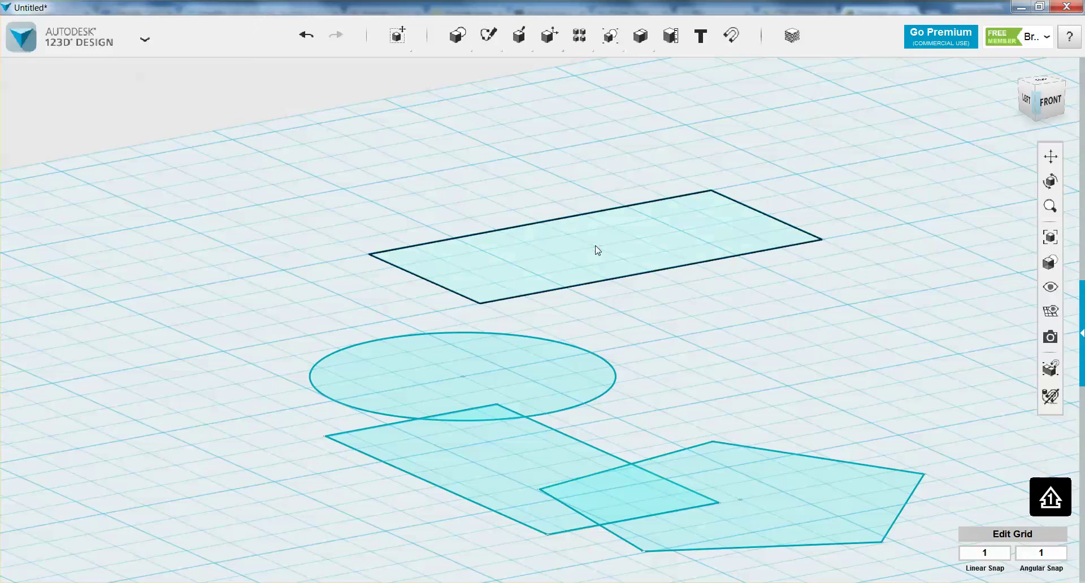